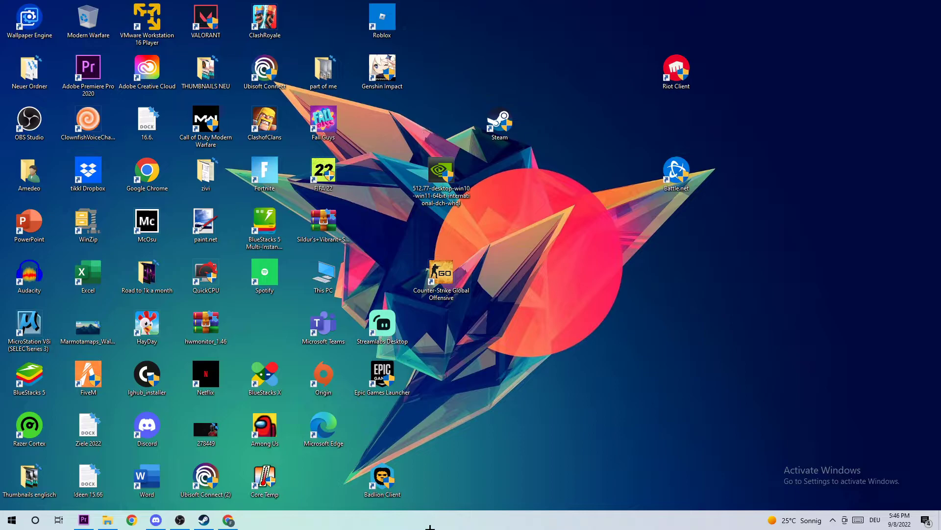
Step: Open the Start menu to search for the Windows Defender Firewall control panel
click(13, 520)
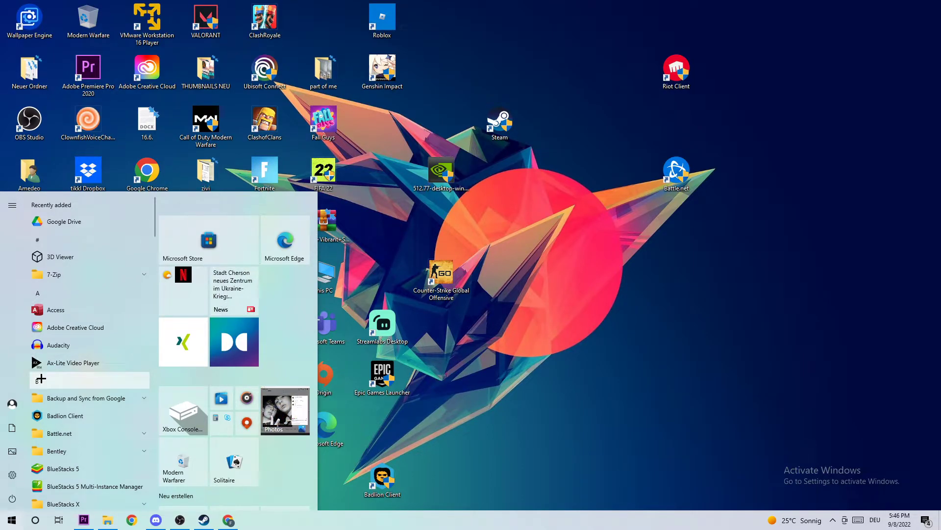
text(window)
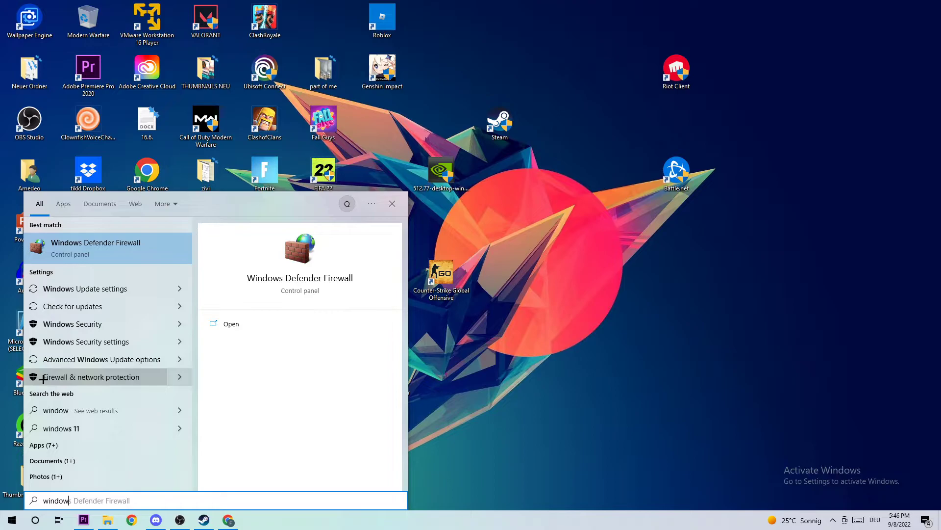
Step: Open Windows Defender Firewall's Allowed apps page and unlock it with Change settings
click(78, 245)
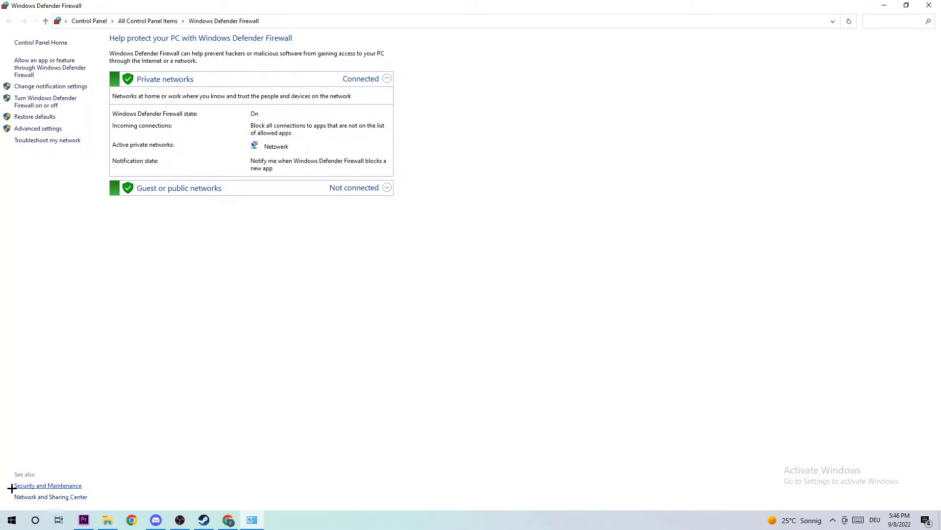
click(46, 69)
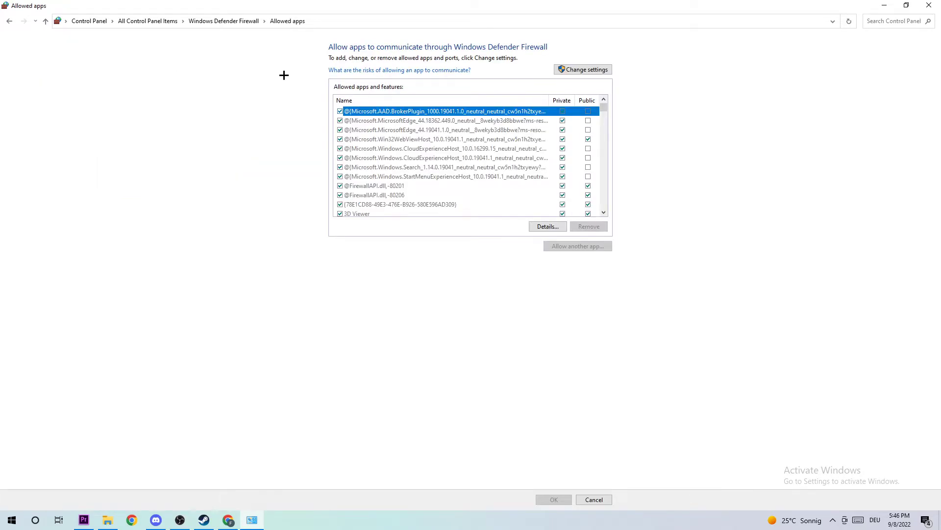
click(563, 69)
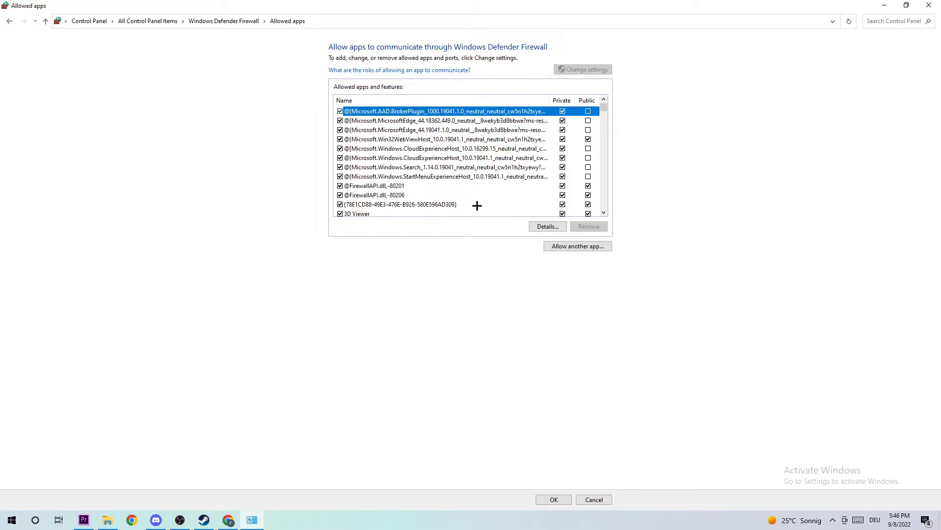
click(588, 246)
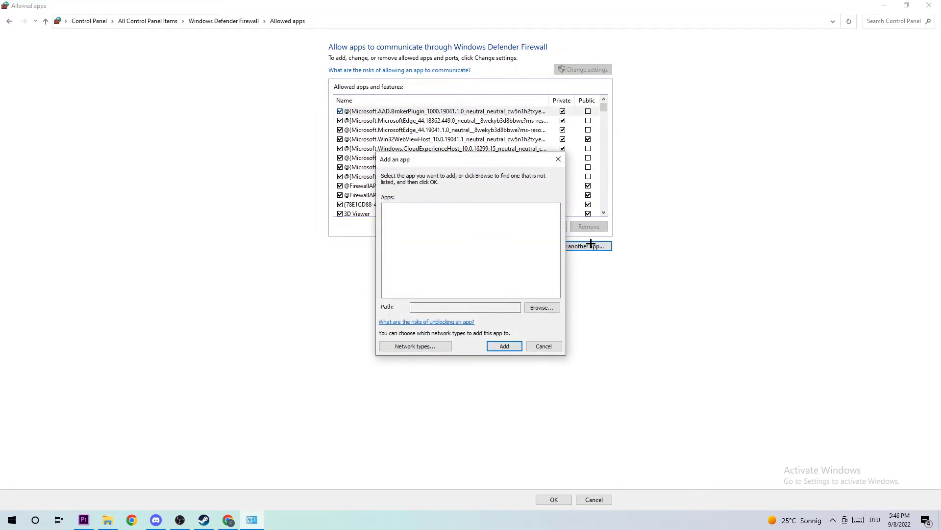
drag(430, 159, 237, 91)
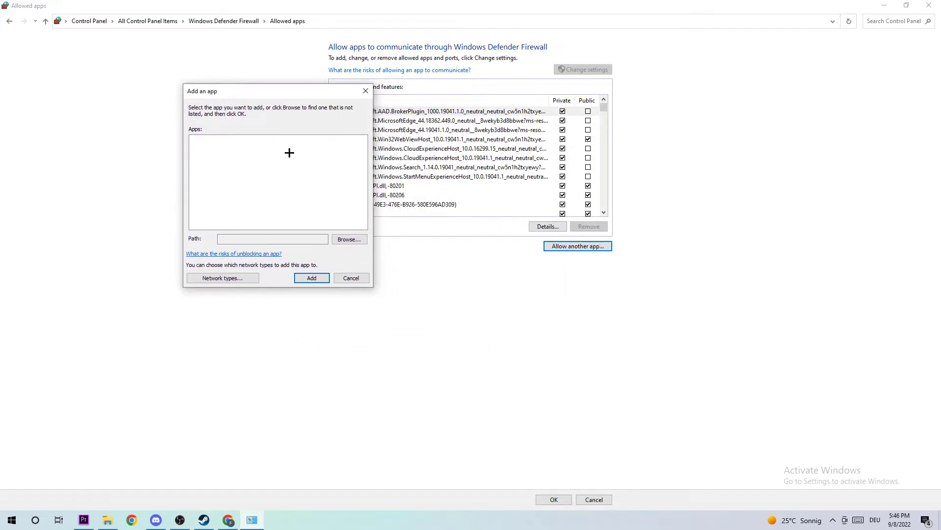
click(348, 239)
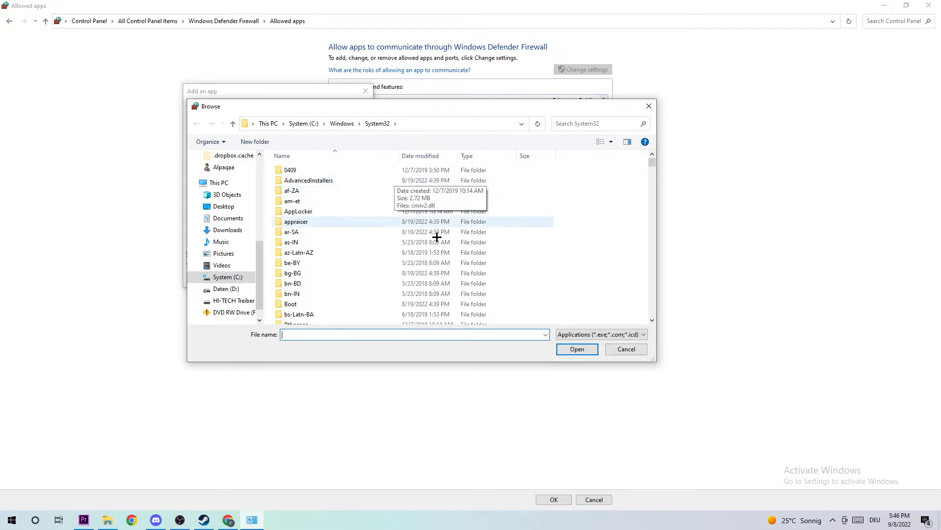
click(651, 104)
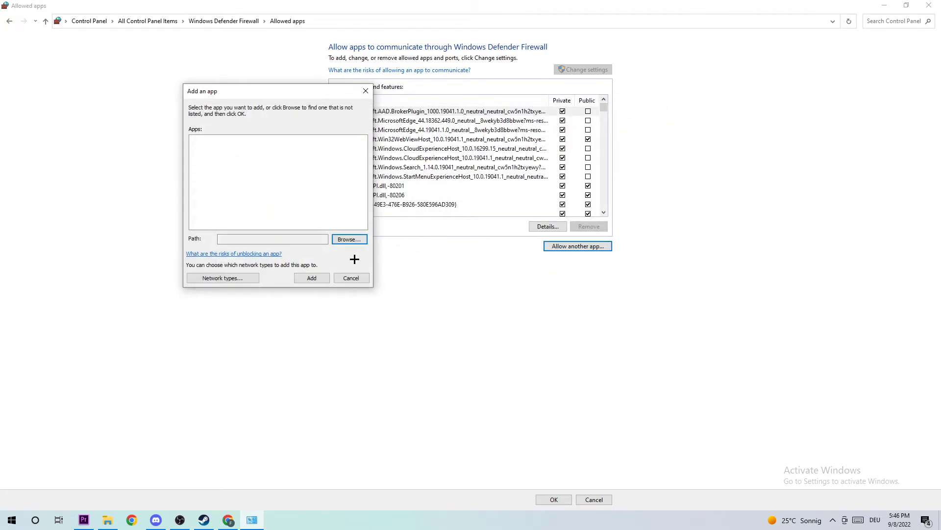
click(366, 90)
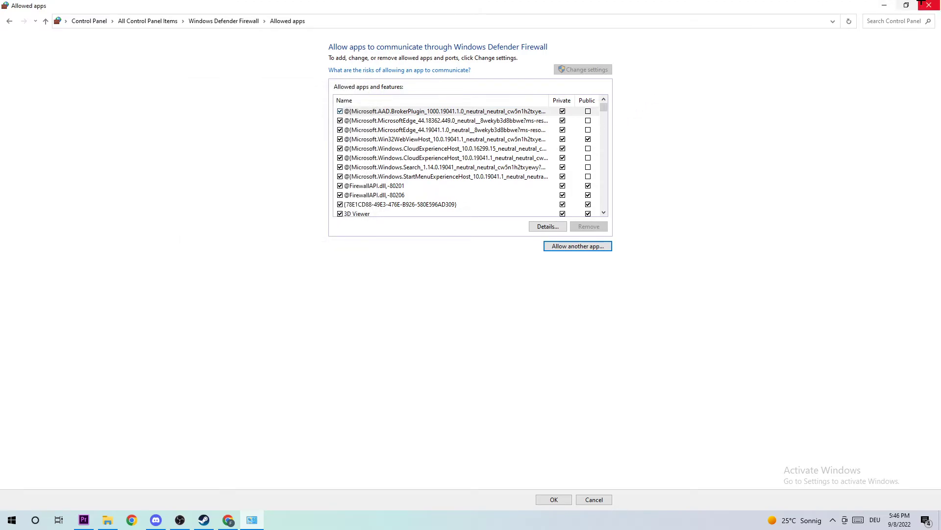
Step: Close the Allowed apps window to return to the desktop shortcuts
click(929, 5)
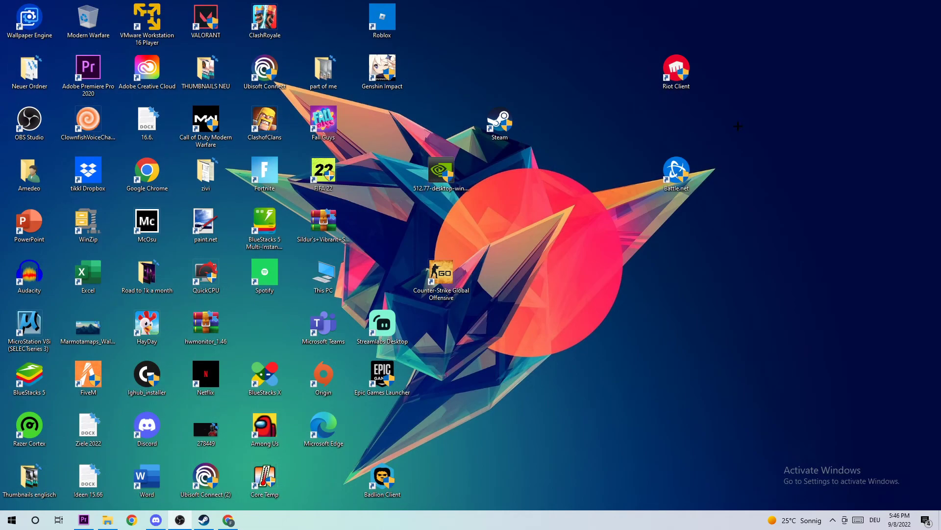